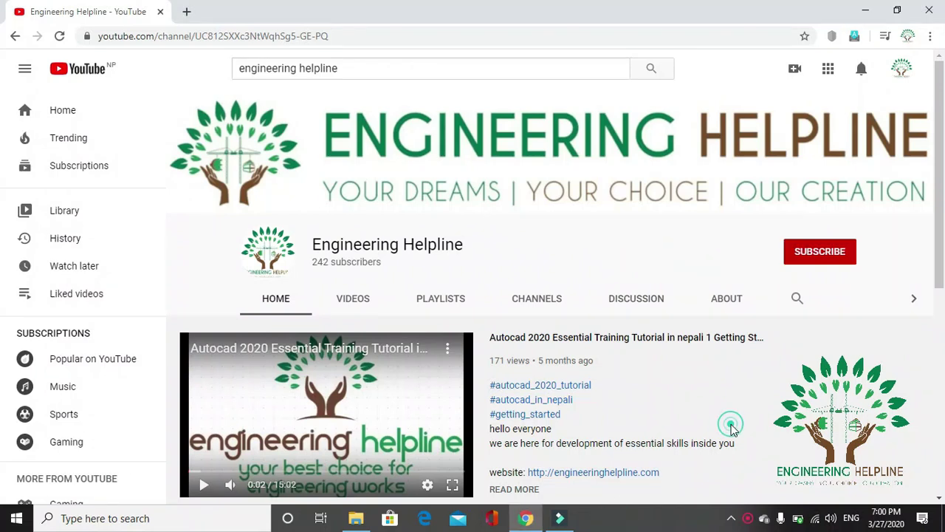
Subscribe to the Engineering Helpline channel and set its notification bell to All
{"action": "left_click", "coordinate": [808, 260]}
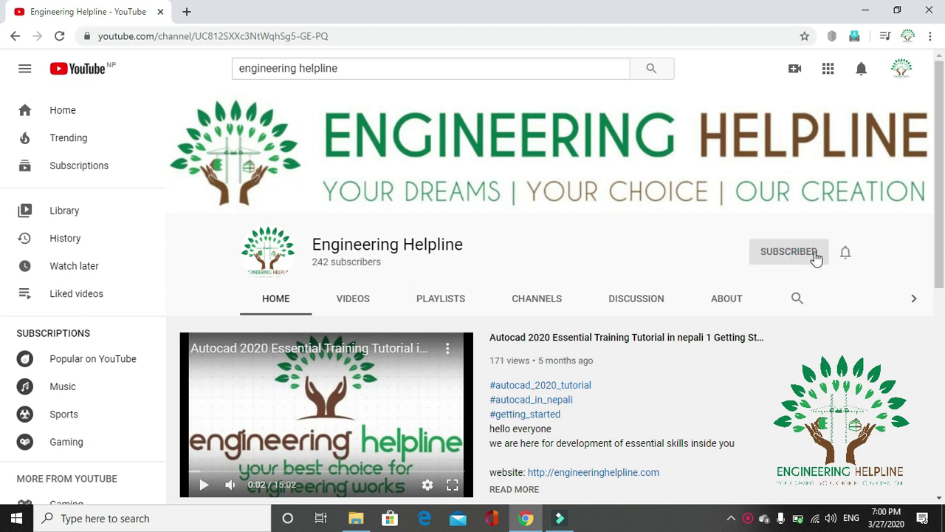
{"action": "left_click", "coordinate": [844, 253]}
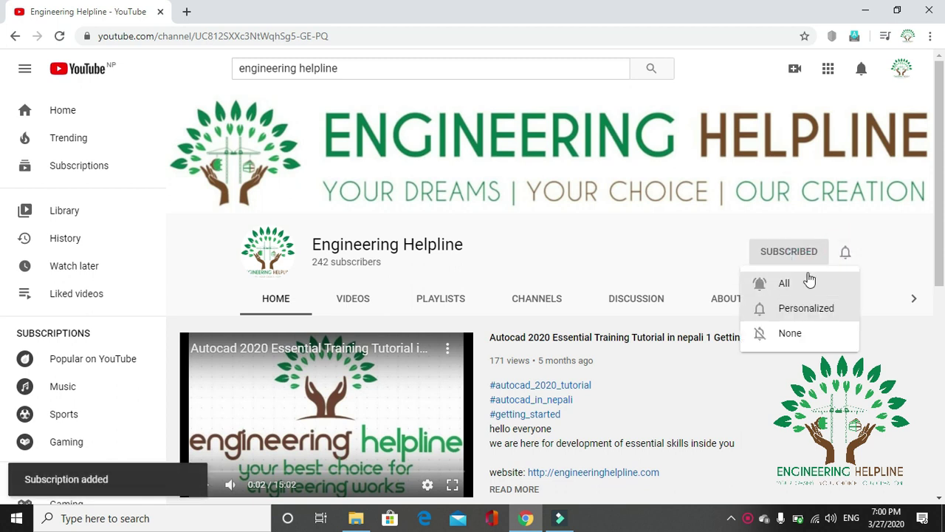
{"action": "left_click", "coordinate": [792, 284]}
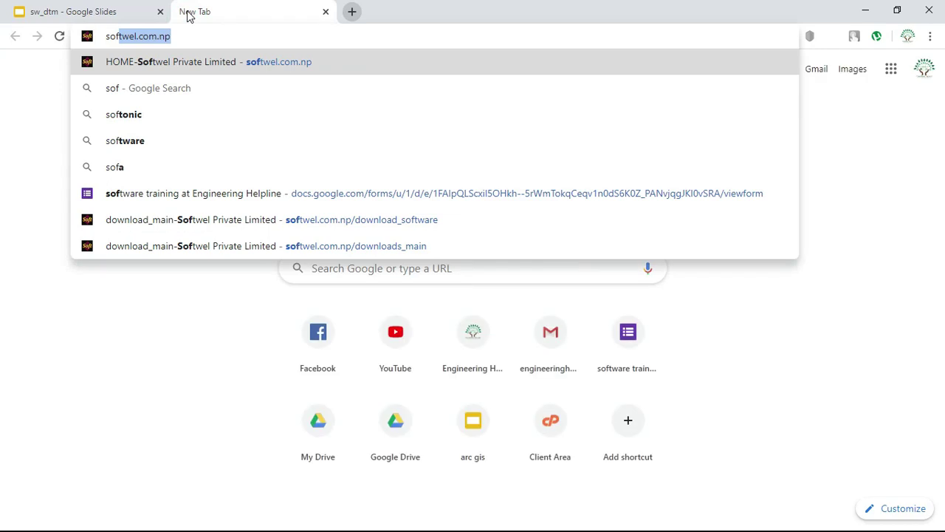
Load softwel.com.np and download the SW DTM installer, SW_DTM6 (2).zip, from Downloads > Download Software
{"action": "type", "text": "tw"}
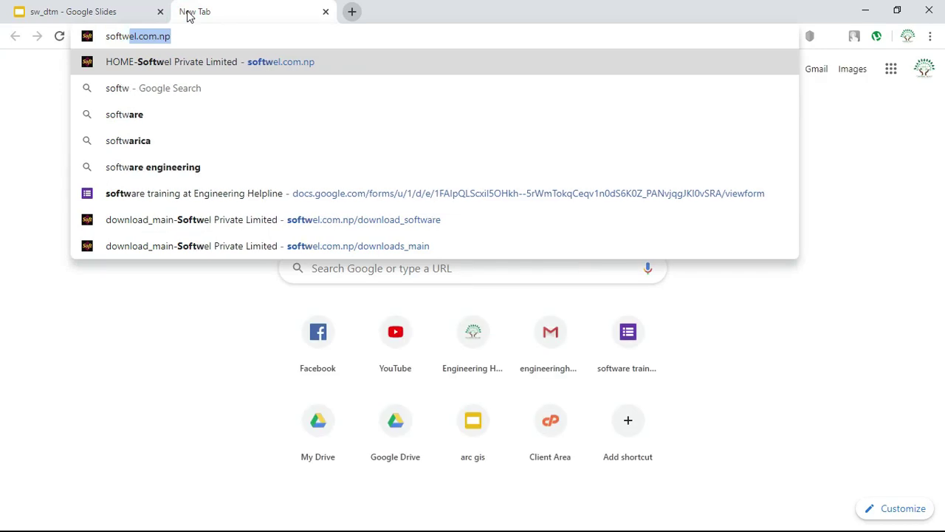
{"action": "type", "text": "el.c"}
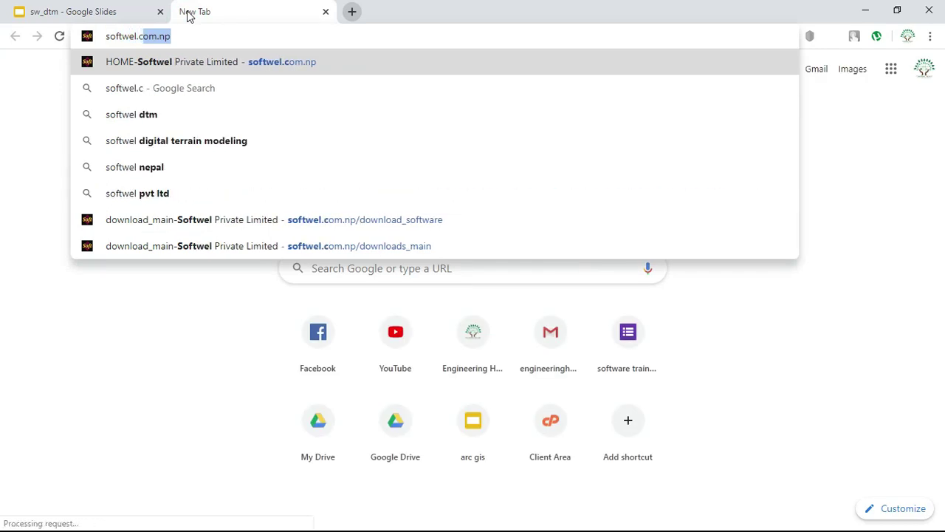
{"action": "type", "text": "om.np"}
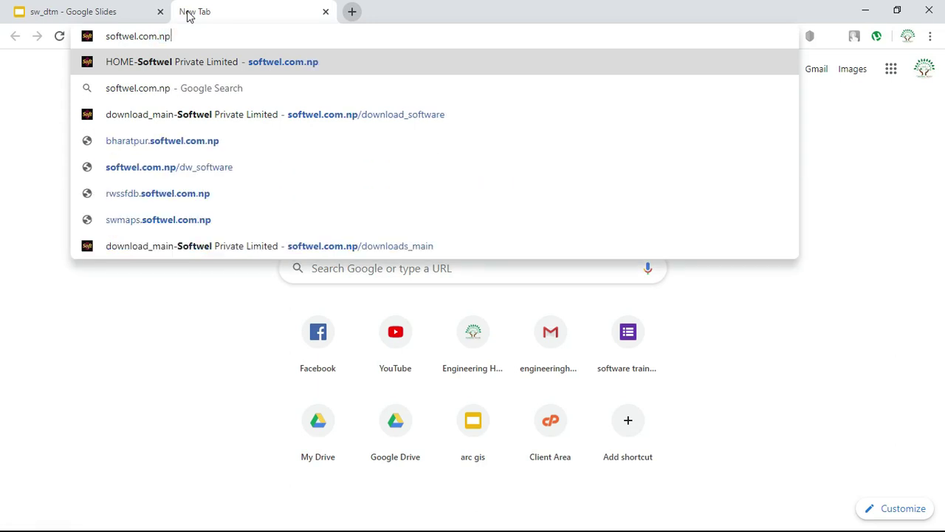
{"action": "key", "text": "Return"}
{"action": "mouse_move", "coordinate": [579, 83]}
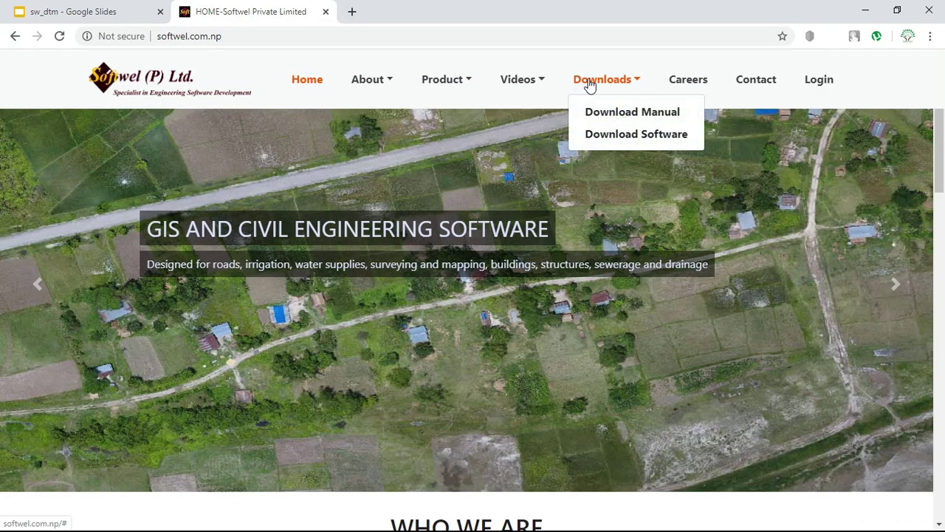
{"action": "left_click", "coordinate": [613, 135]}
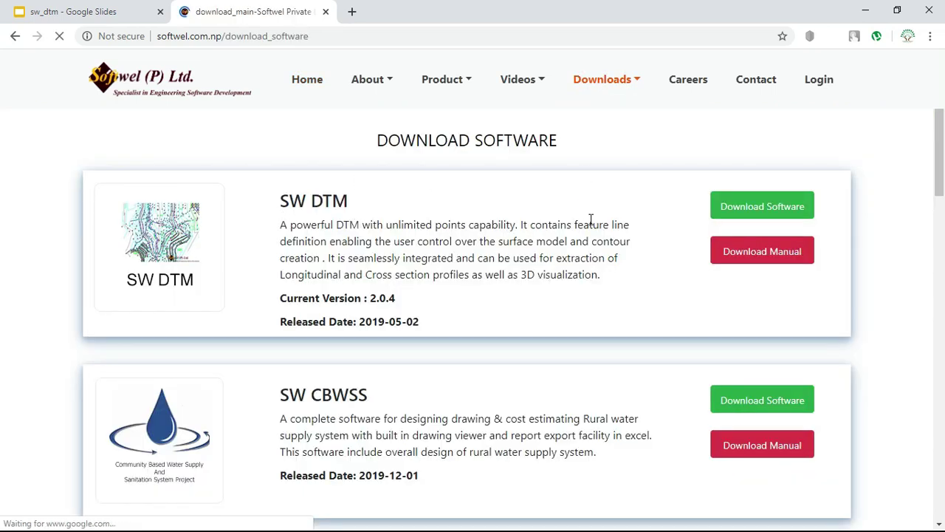
{"action": "left_click", "coordinate": [757, 208]}
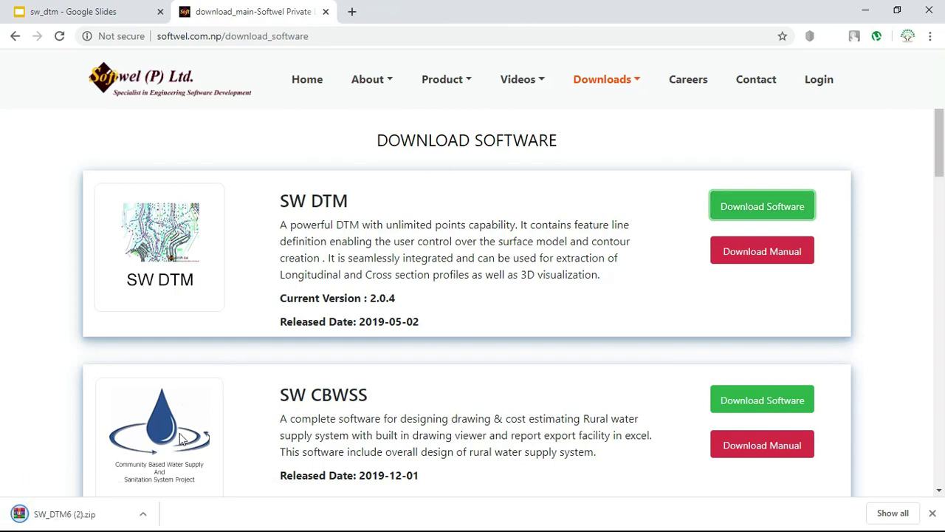
Open SW_DTM6 (2).zip in WinRAR and run its setup.exe
{"action": "left_click", "coordinate": [144, 514]}
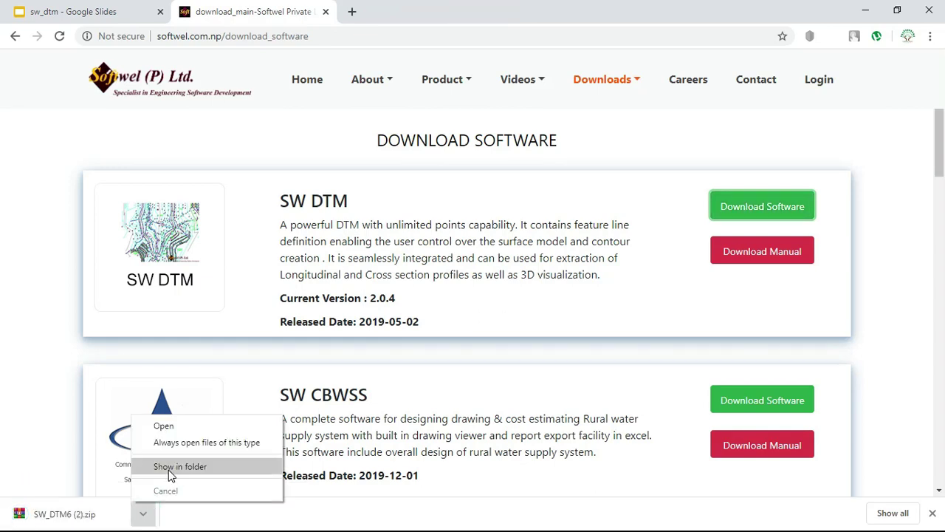
{"action": "left_click", "coordinate": [164, 423]}
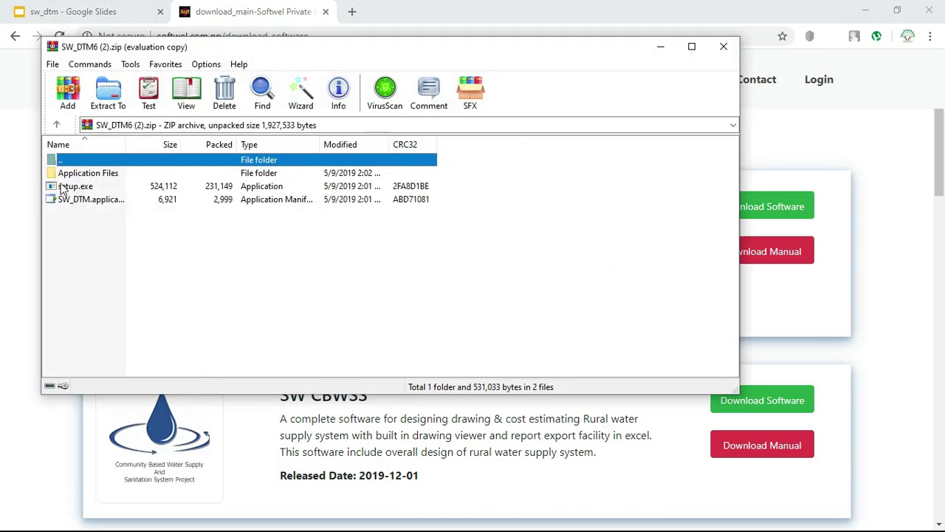
{"action": "double_click", "coordinate": [76, 187]}
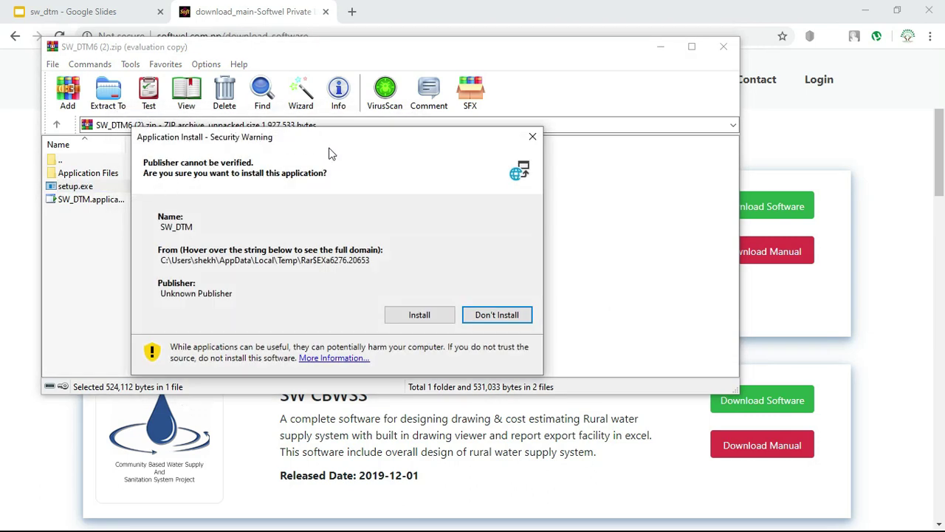
Approve the SW_DTM installation, move its toolbar window aside and close WinRAR
{"action": "left_click", "coordinate": [410, 316]}
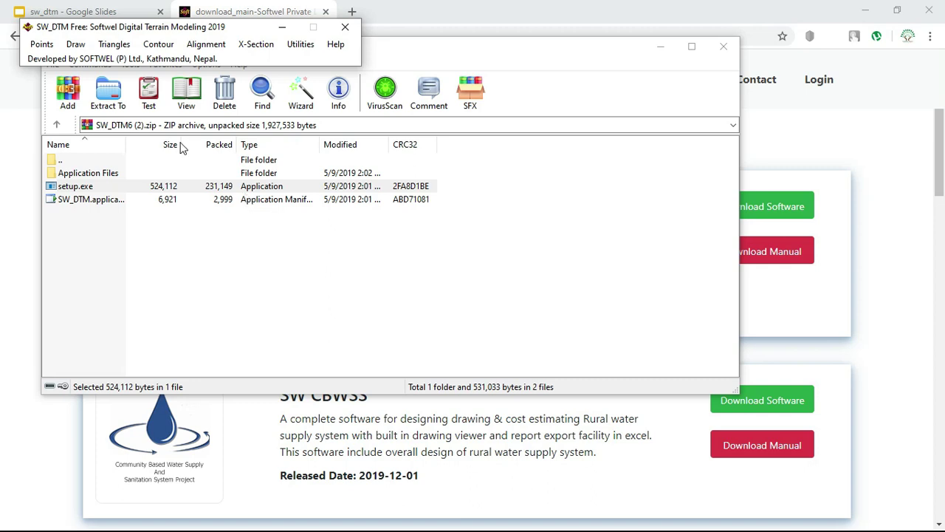
{"action": "left_click_drag", "start_coordinate": [86, 27], "coordinate": [195, 102]}
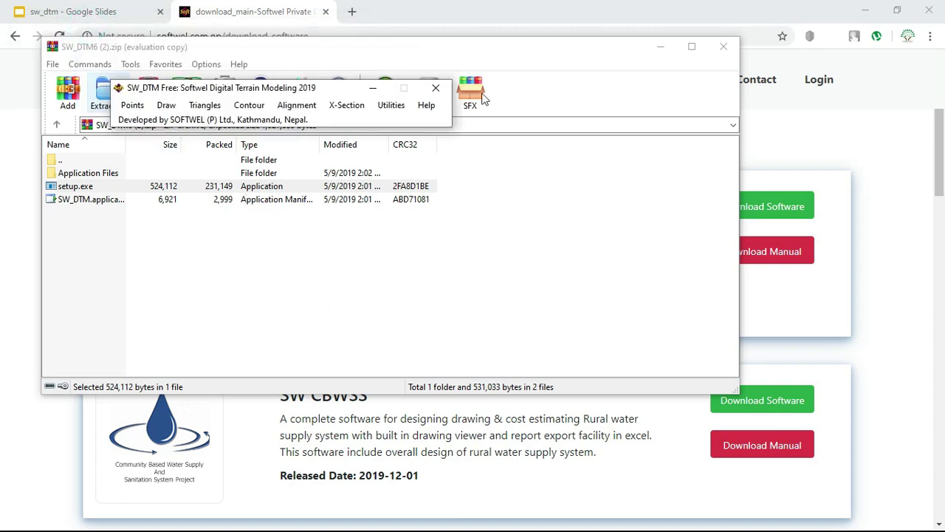
{"action": "left_click", "coordinate": [724, 46]}
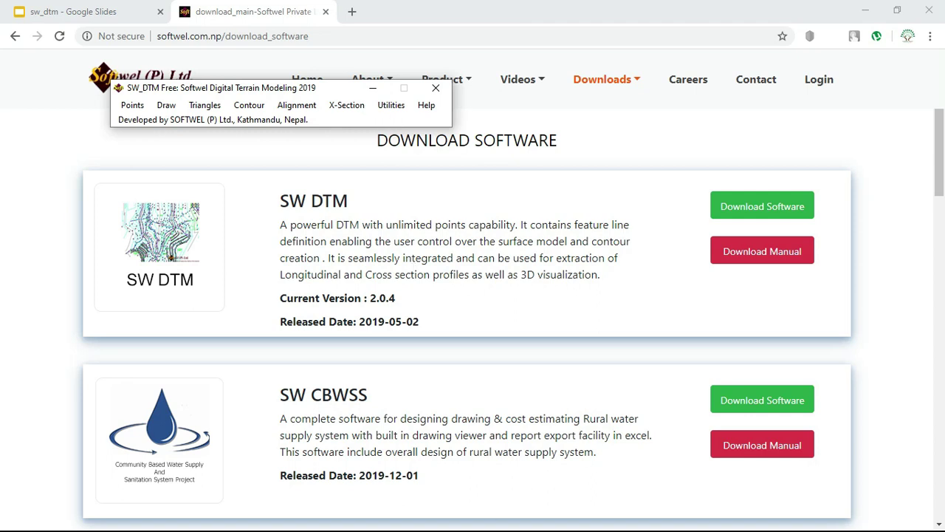
{"action": "key", "text": "super"}
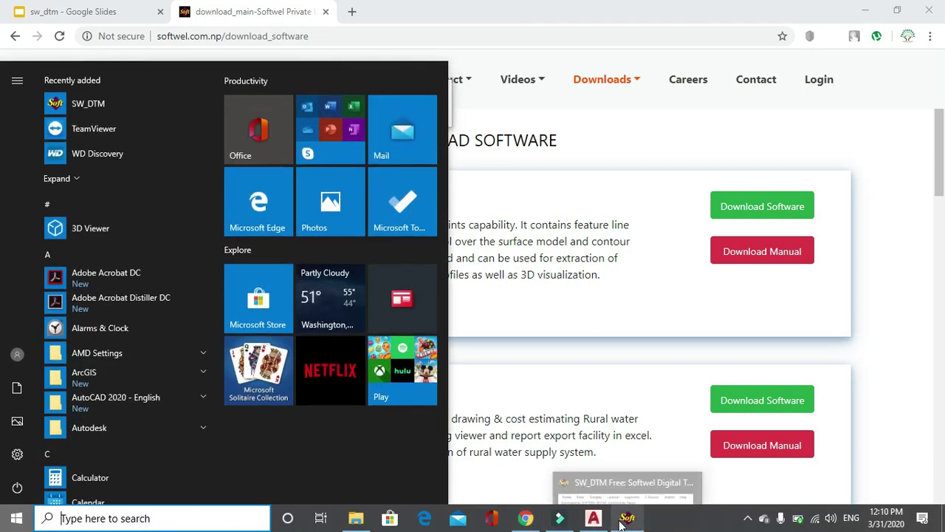
Launch SW_DTM over the AutoCAD drawing, close it, then quit AutoCAD choosing to save Drawing1.dwg
{"action": "left_click", "coordinate": [596, 519]}
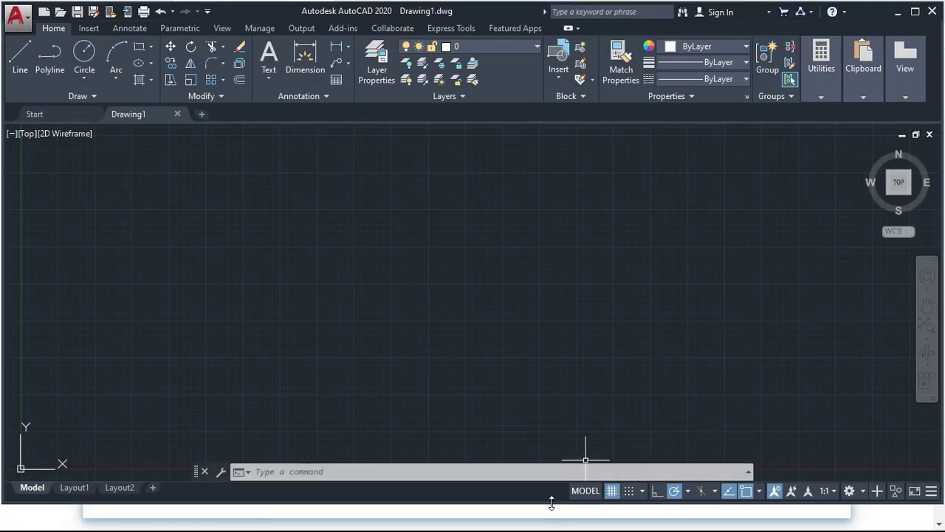
{"action": "key", "text": "super"}
{"action": "left_click", "coordinate": [627, 518]}
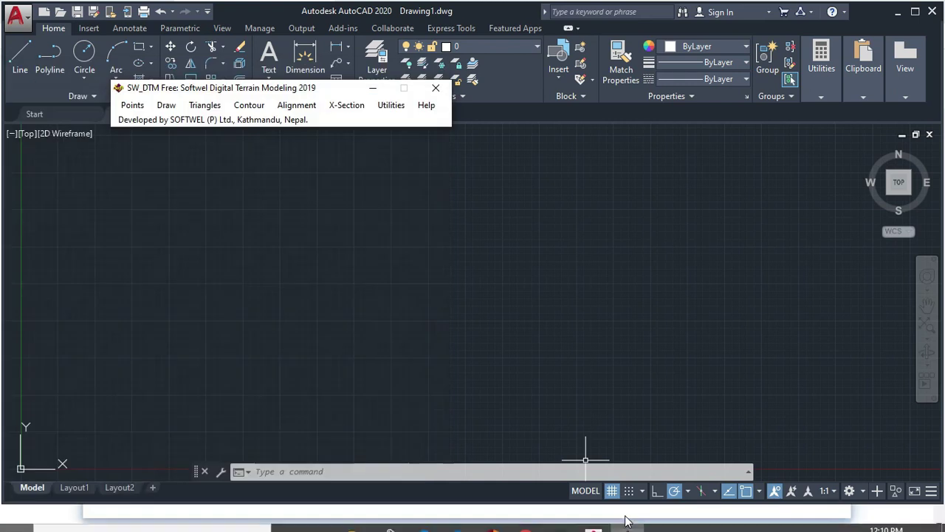
{"action": "left_click", "coordinate": [438, 89]}
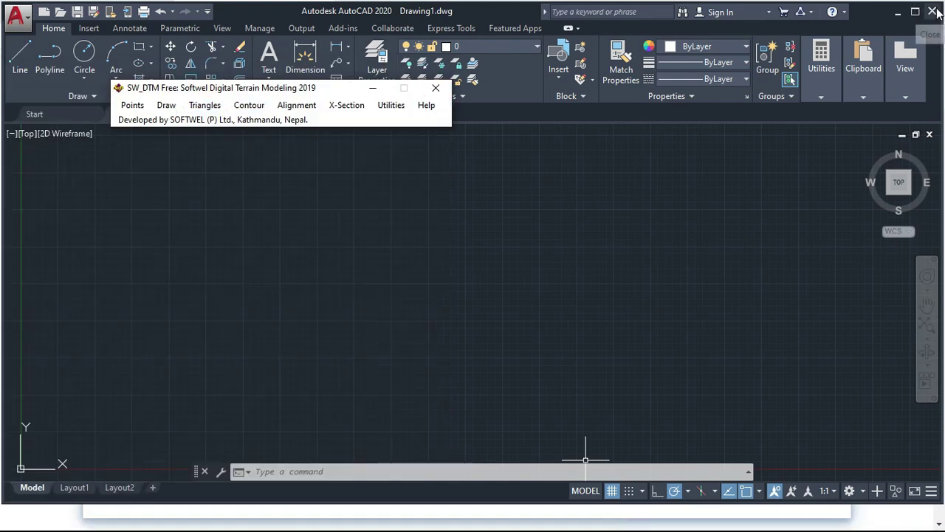
{"action": "left_click", "coordinate": [935, 10]}
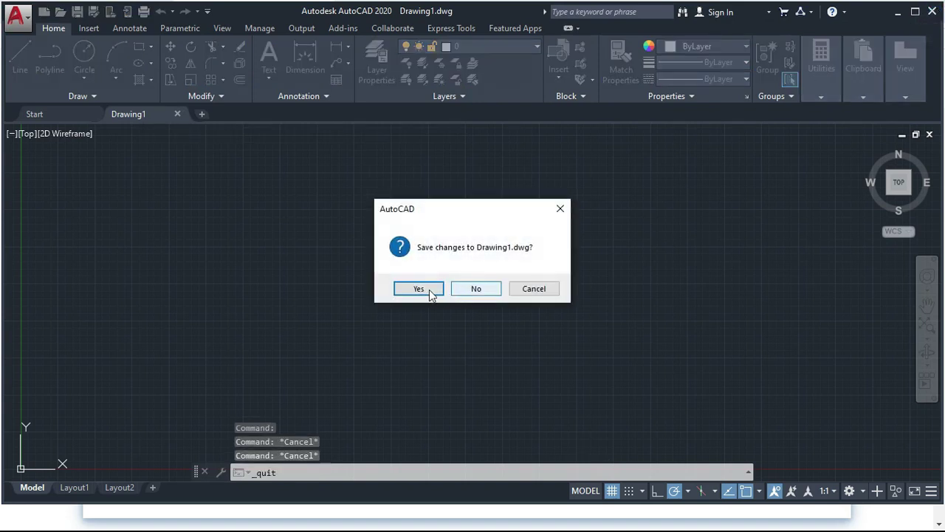
{"action": "left_click", "coordinate": [426, 289]}
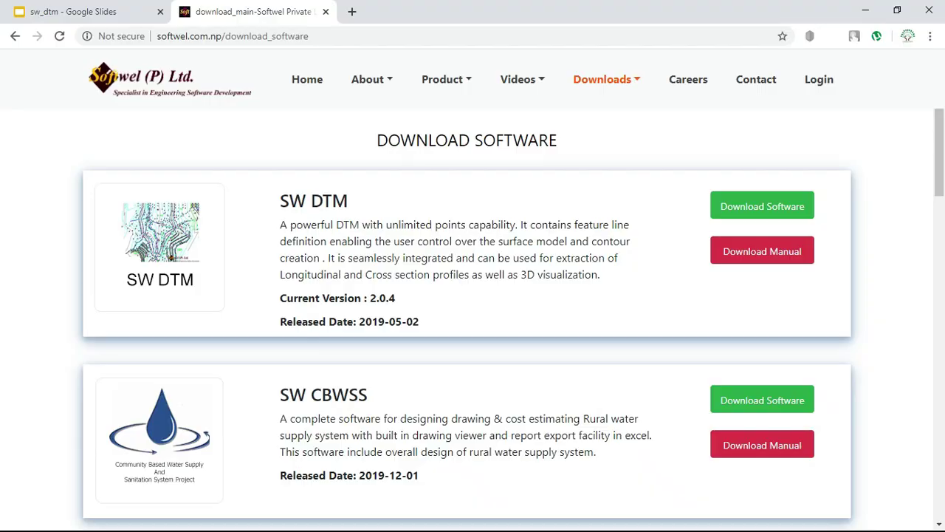
Launch SW_DTM, and when it reports AutoCAD not open, start AutoCAD 2020 by searching 'auto'
{"action": "key", "text": "super"}
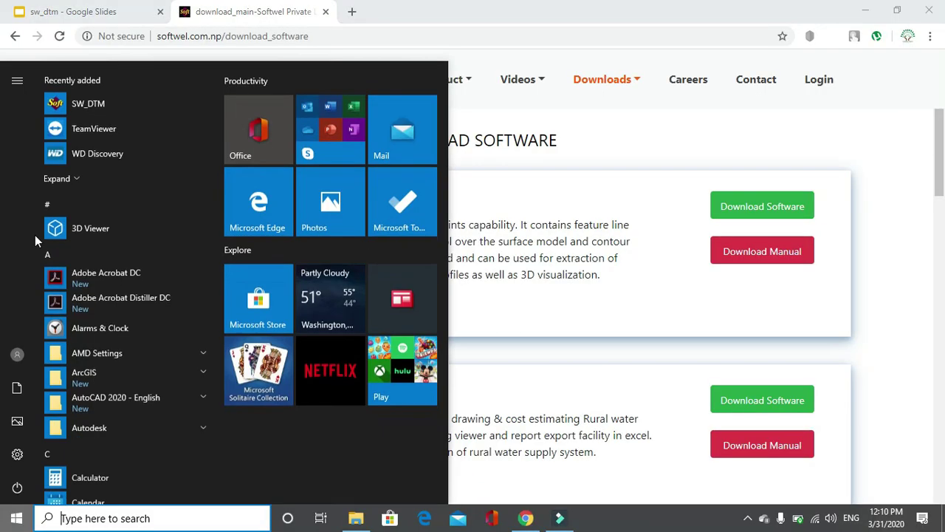
{"action": "left_click", "coordinate": [102, 106]}
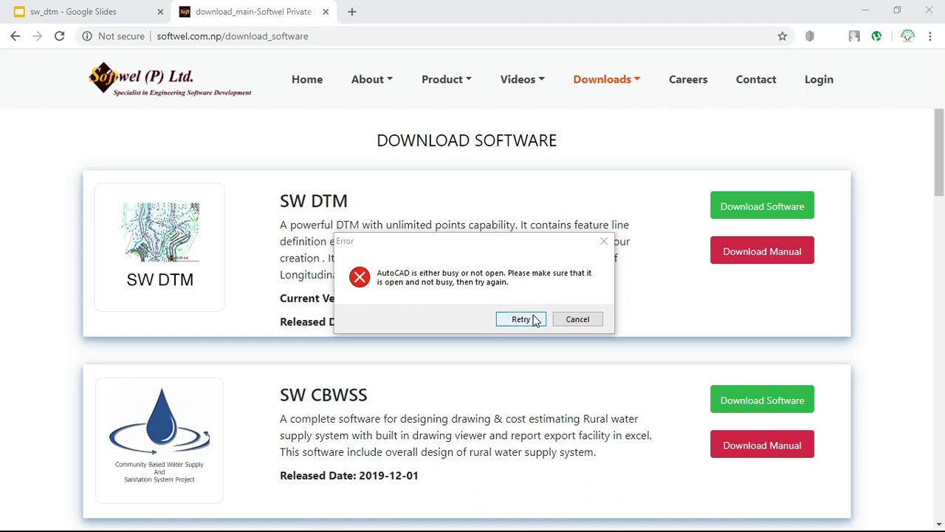
{"action": "key", "text": "super"}
{"action": "type", "text": "au"}
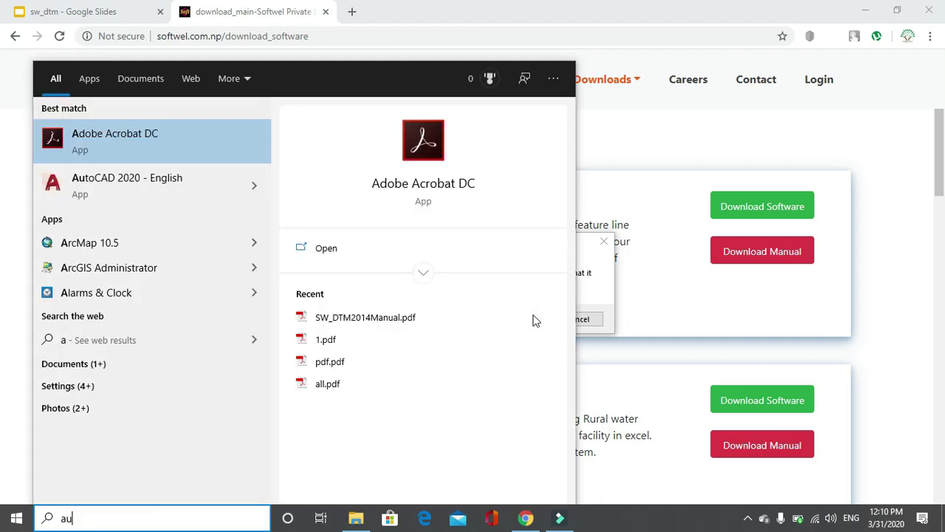
{"action": "type", "text": "to"}
{"action": "left_click", "coordinate": [146, 141]}
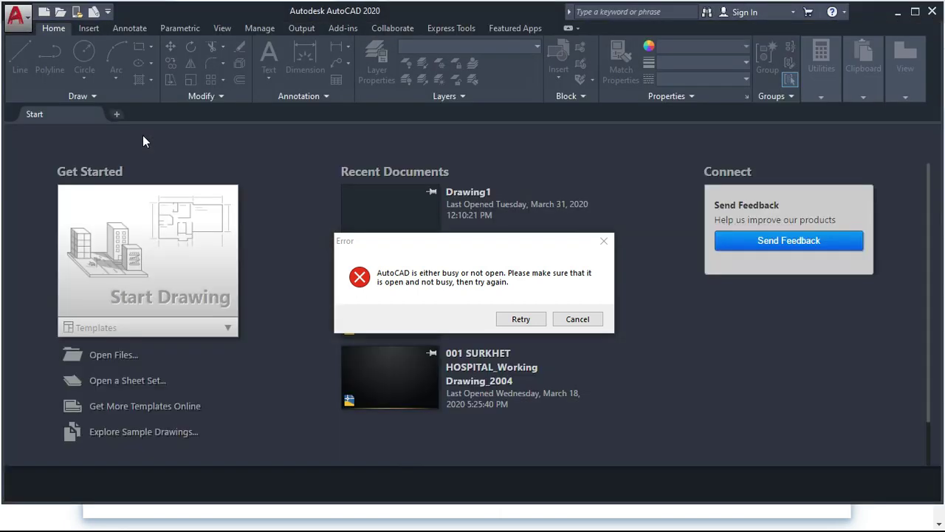
Retry the SW_DTM connection four times until its toolbar loads over the blank Drawing1
{"action": "left_click", "coordinate": [523, 319]}
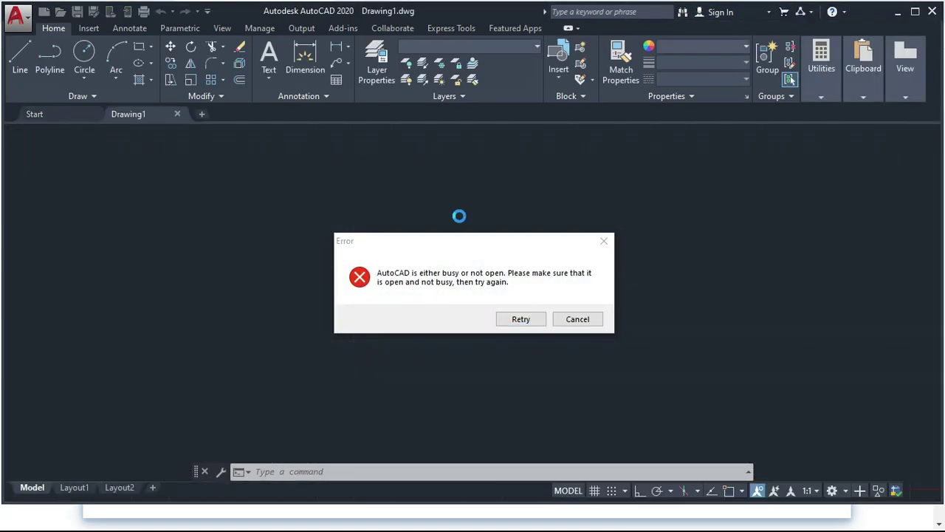
{"action": "left_click", "coordinate": [523, 319]}
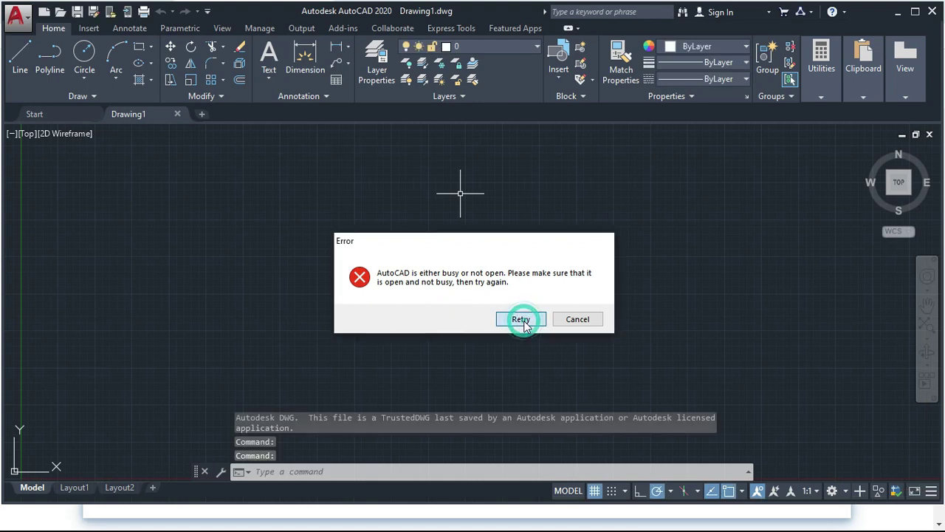
{"action": "left_click", "coordinate": [522, 320]}
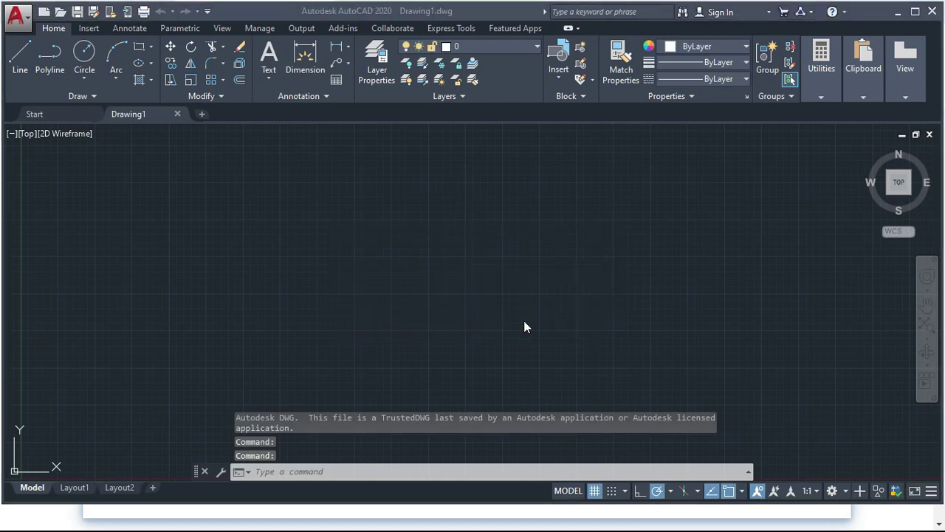
{"action": "left_click", "coordinate": [522, 320]}
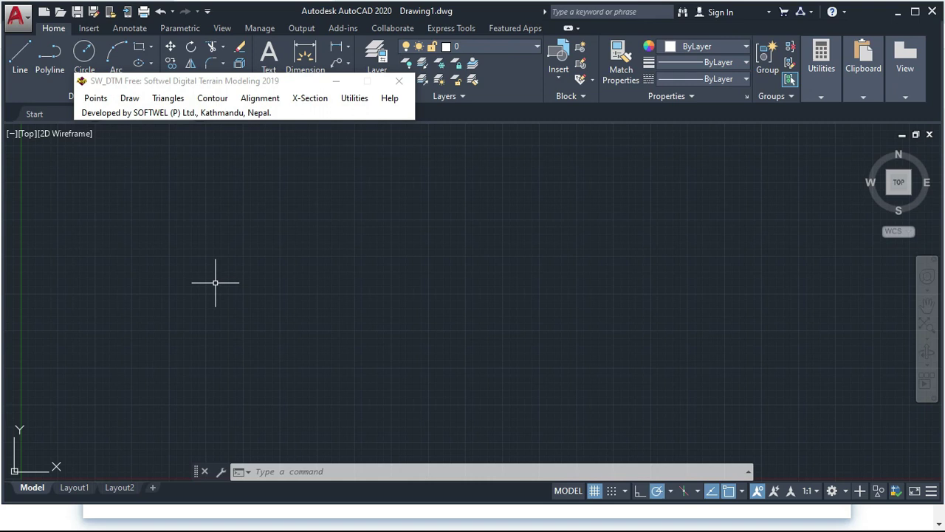
Review the Add Point dialog (elevation 1000, point scale 0.25), close it, and reopen the Points list
{"action": "left_click", "coordinate": [99, 104]}
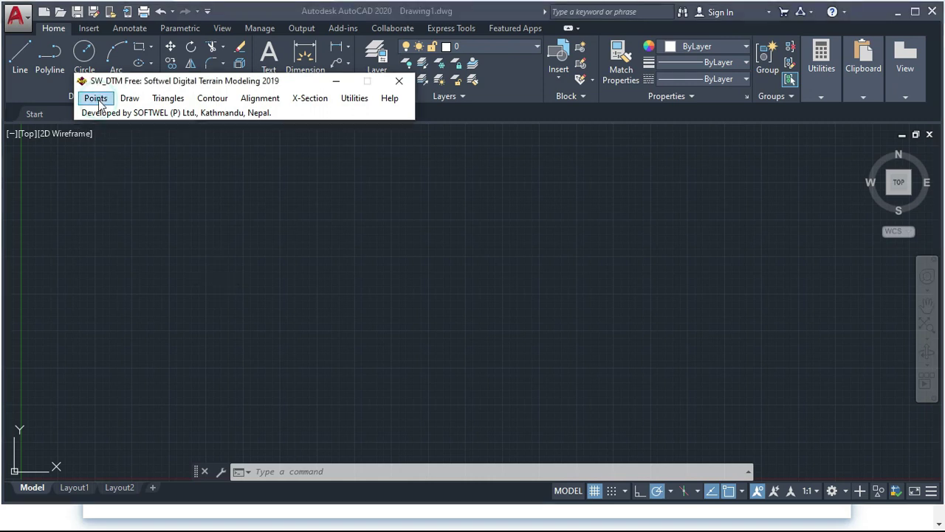
{"action": "left_click", "coordinate": [99, 102]}
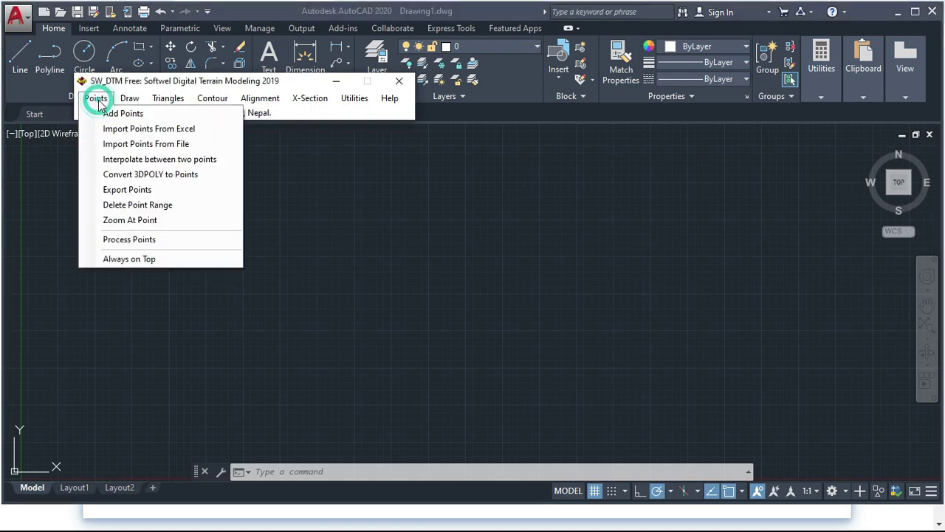
{"action": "left_click", "coordinate": [134, 114]}
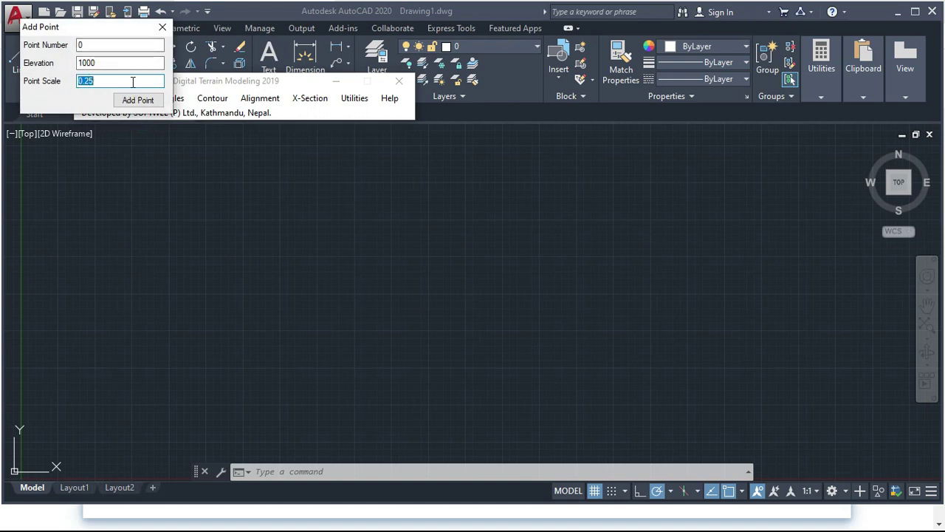
{"action": "left_click", "coordinate": [162, 27]}
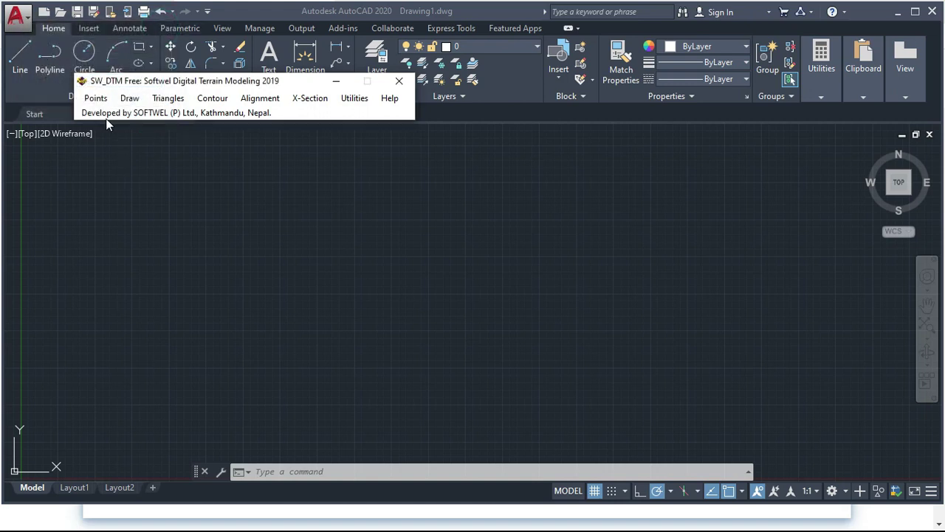
{"action": "left_click", "coordinate": [96, 103]}
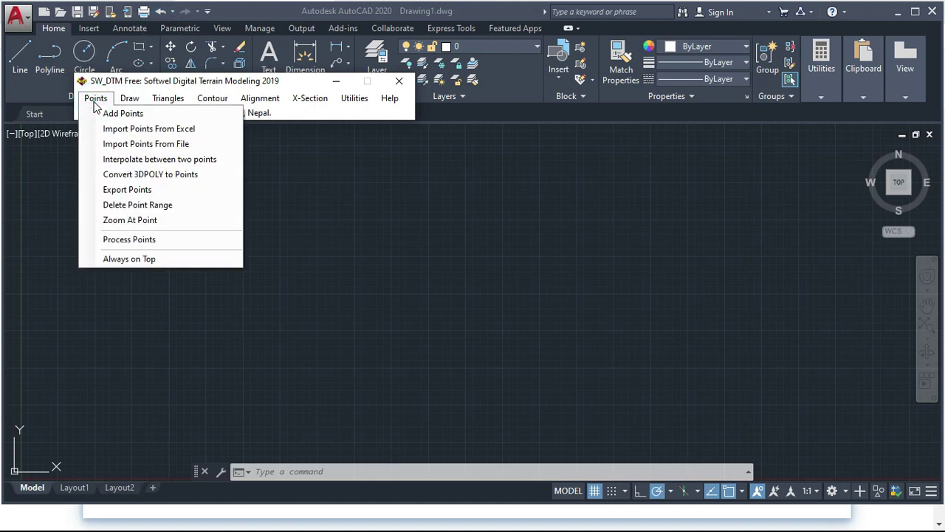
Try importing points from Excel, cancel the Excel-not-open error, close SW_DTM and return to the browser
{"action": "left_click", "coordinate": [145, 133]}
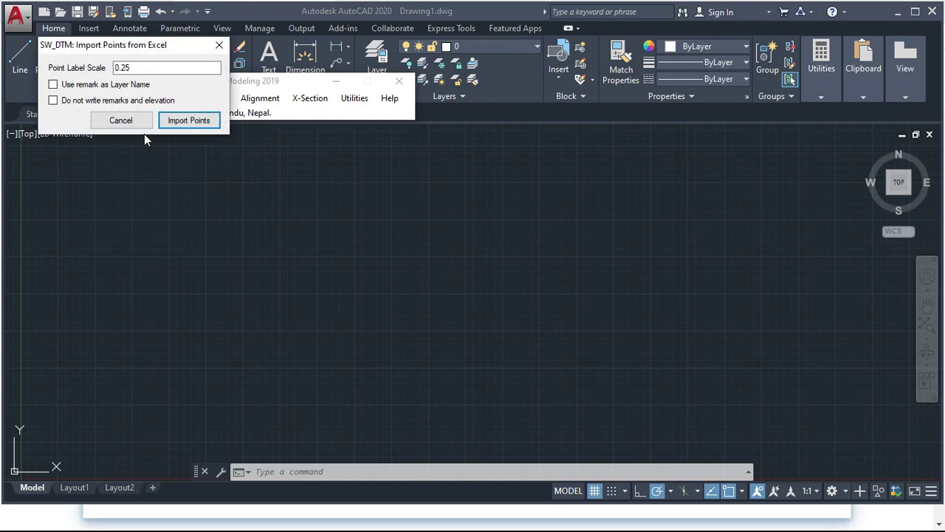
{"action": "left_click", "coordinate": [184, 122]}
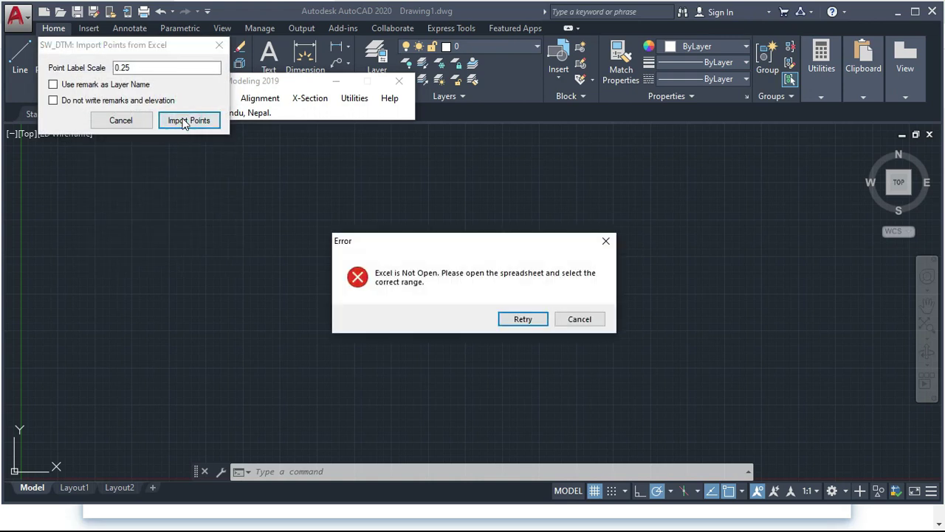
{"action": "left_click", "coordinate": [575, 321]}
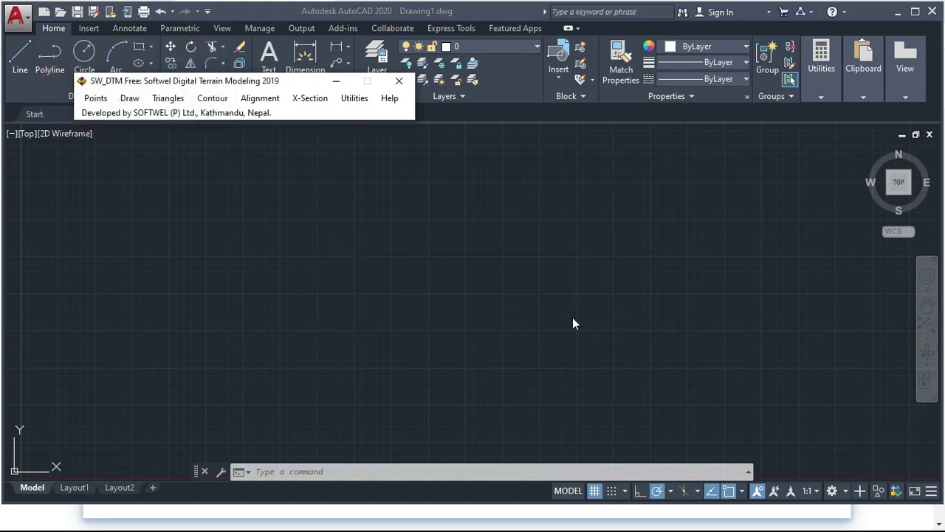
{"action": "left_click", "coordinate": [399, 80]}
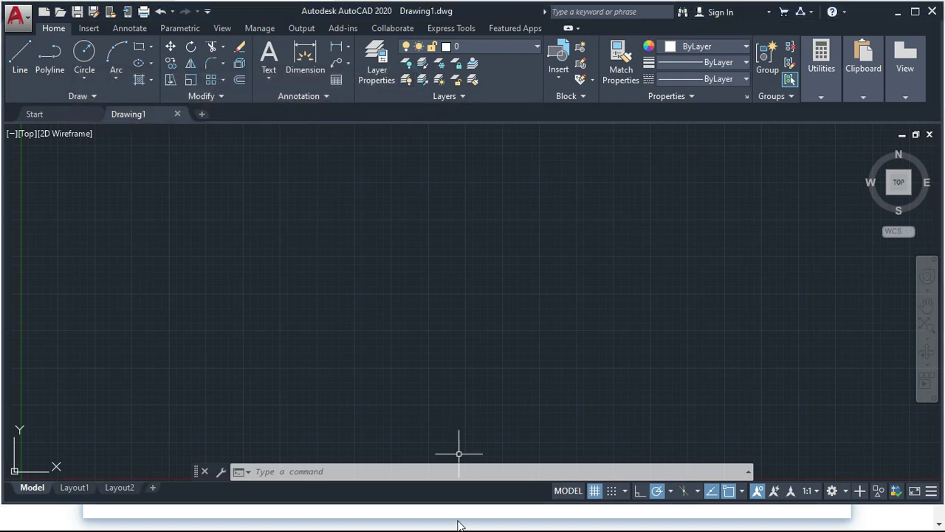
{"action": "left_click", "coordinate": [526, 518]}
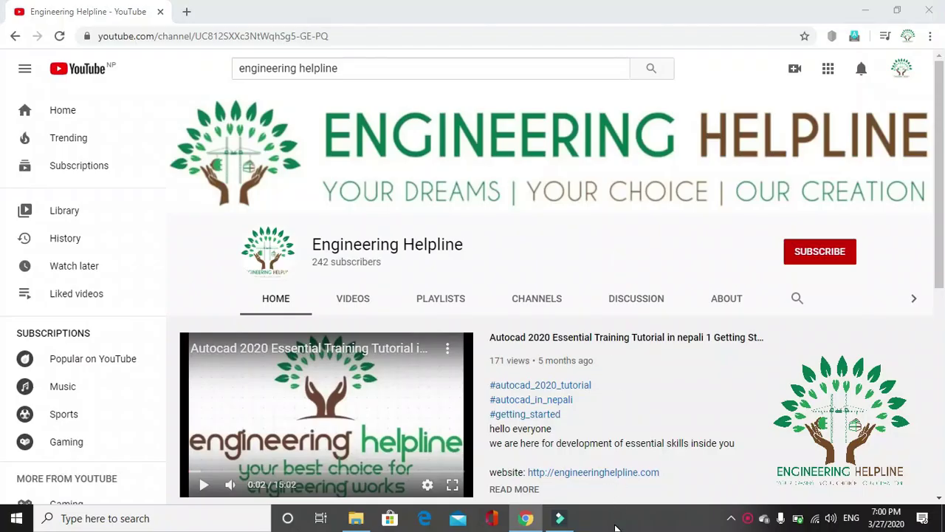
On the Engineering Helpline channel page, subscribe and choose All for notifications
{"action": "left_click", "coordinate": [730, 423]}
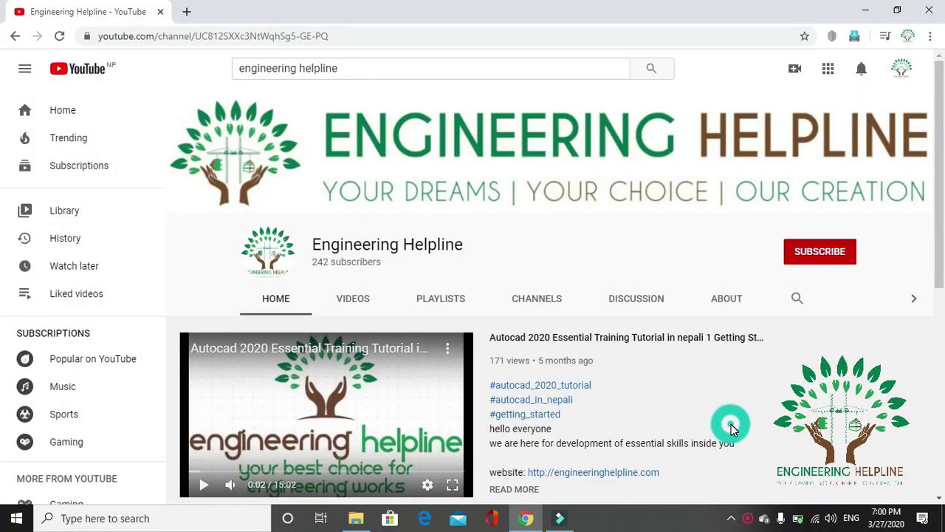
{"action": "left_click", "coordinate": [808, 256]}
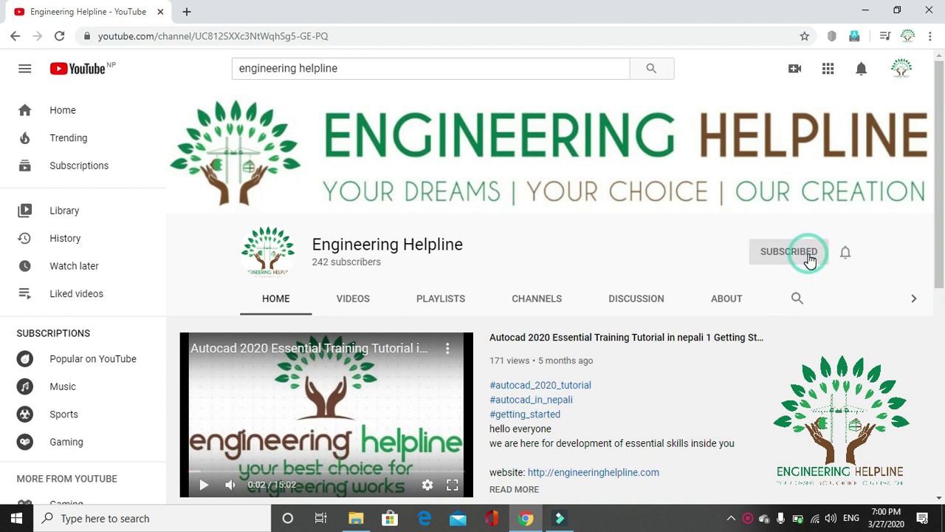
{"action": "left_click", "coordinate": [845, 255]}
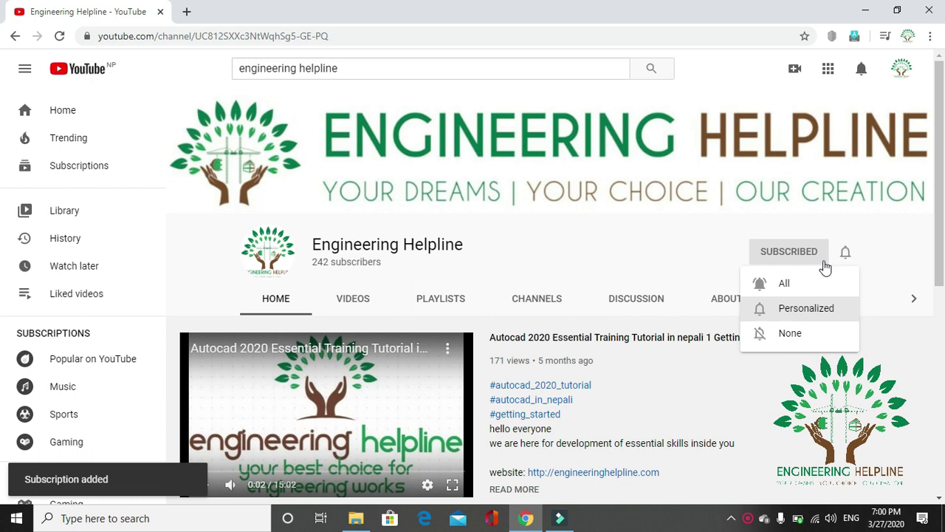
{"action": "left_click", "coordinate": [790, 284]}
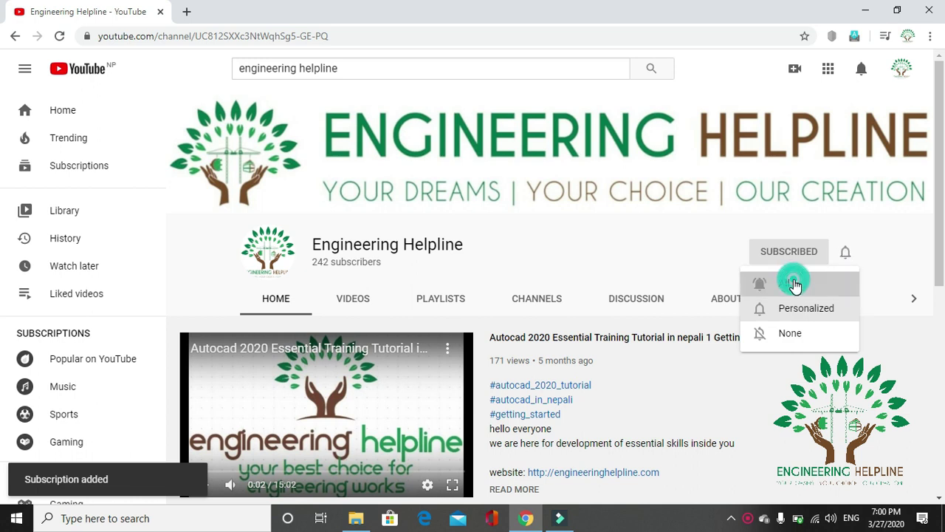